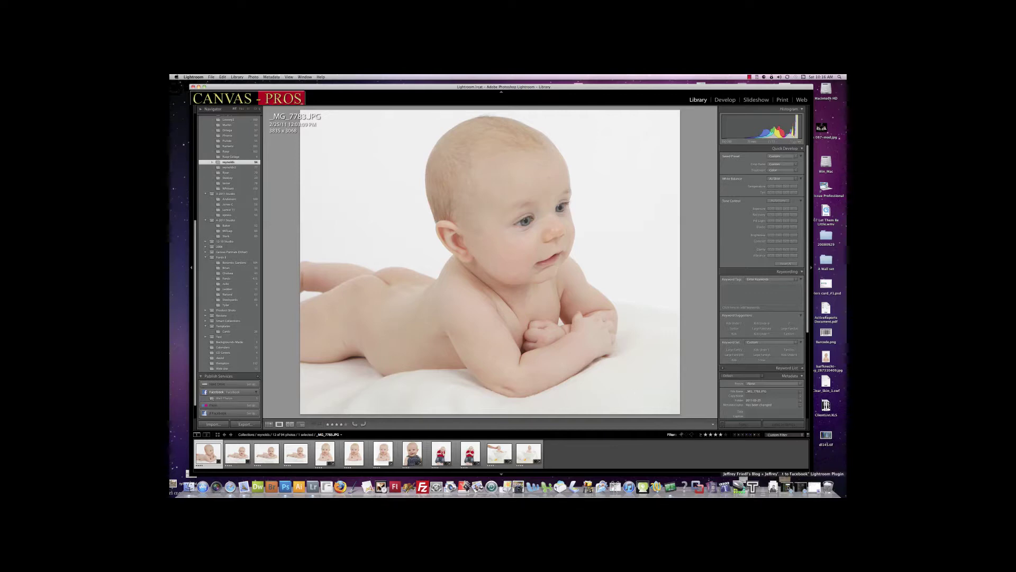
Bring back the Export to Facebook plugin page in Safari and review it
{"action": "left_click", "coordinate": [787, 487]}
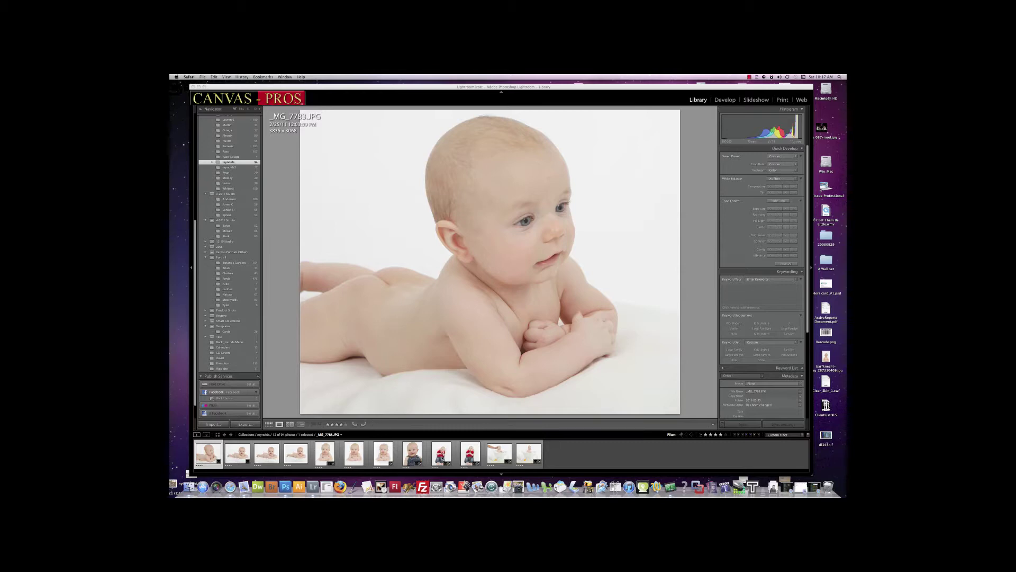
Select the blanket, smiling close-up and bathtub portraits and compare them in Survey view
{"action": "left_click", "coordinate": [381, 456]}
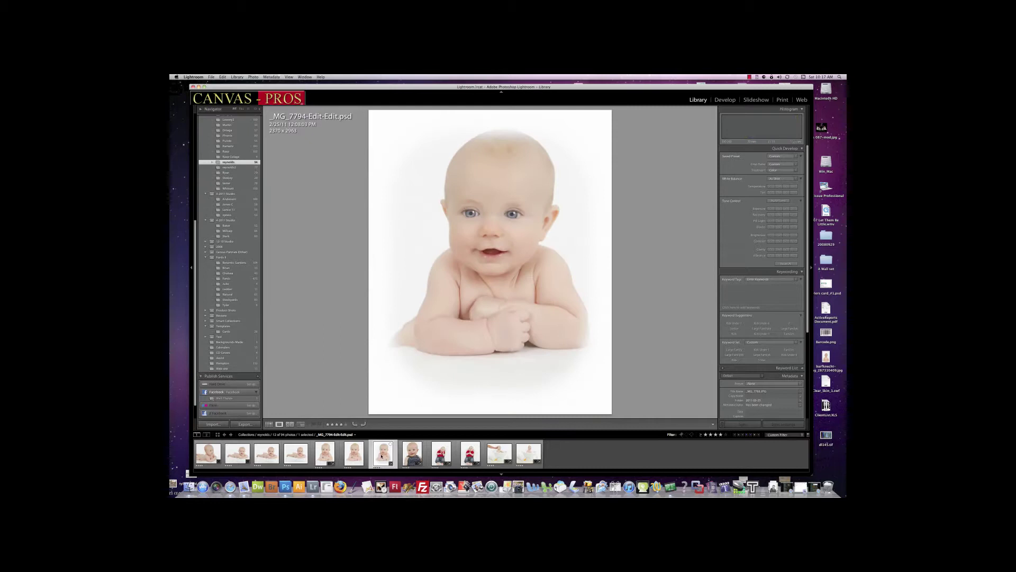
{"action": "left_click", "coordinate": [524, 452]}
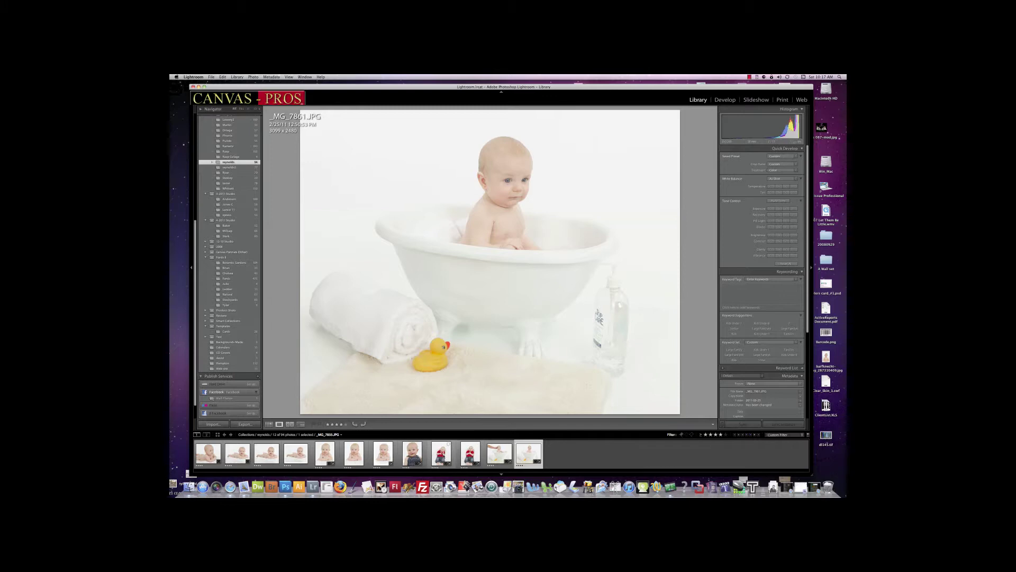
{"action": "left_click", "coordinate": [384, 453], "text": "super"}
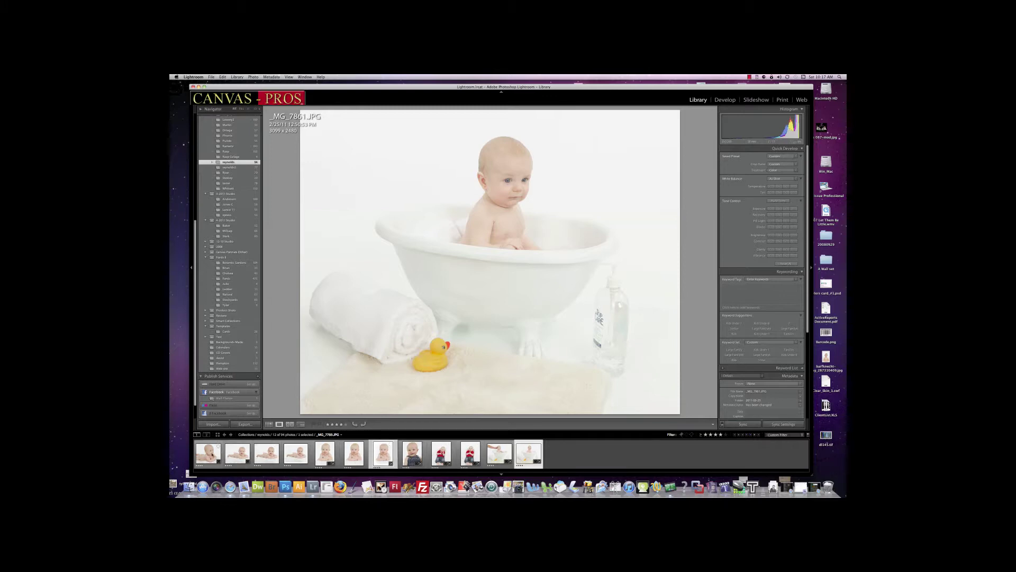
{"action": "left_click", "coordinate": [213, 454], "text": "super"}
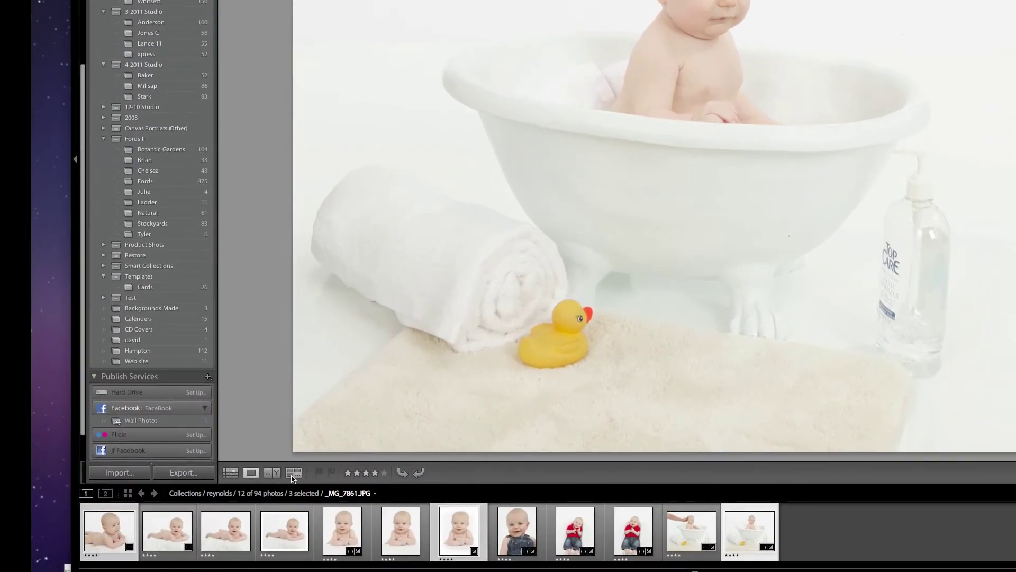
{"action": "left_click", "coordinate": [292, 473]}
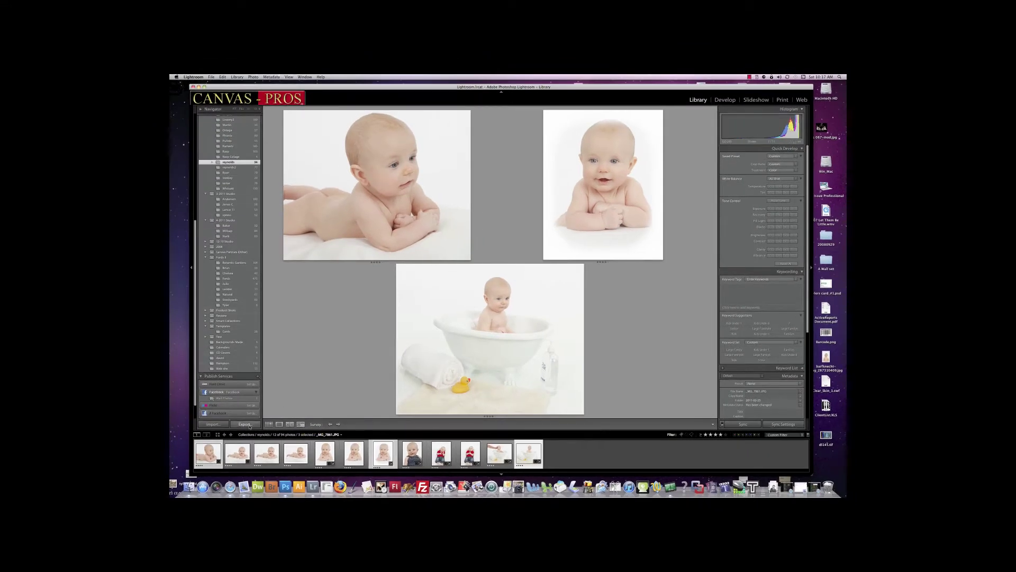
{"action": "mouse_move", "coordinate": [598, 227]}
Start an export with the saved Facebook preset and review its settings down to Watermarking
{"action": "left_click", "coordinate": [245, 424]}
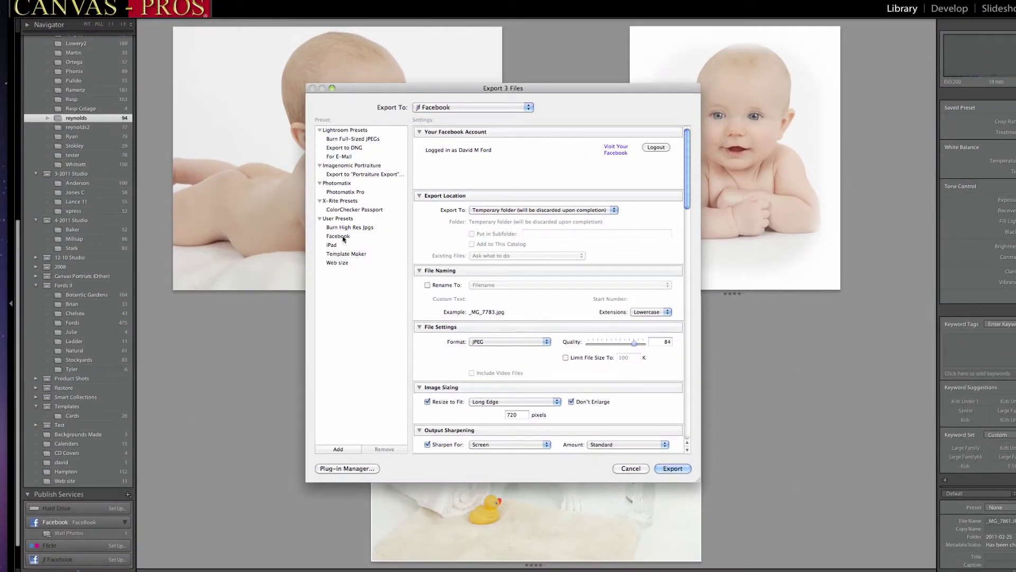
{"action": "left_click", "coordinate": [343, 237]}
{"action": "left_click_drag", "start_coordinate": [687, 202], "coordinate": [686, 217]}
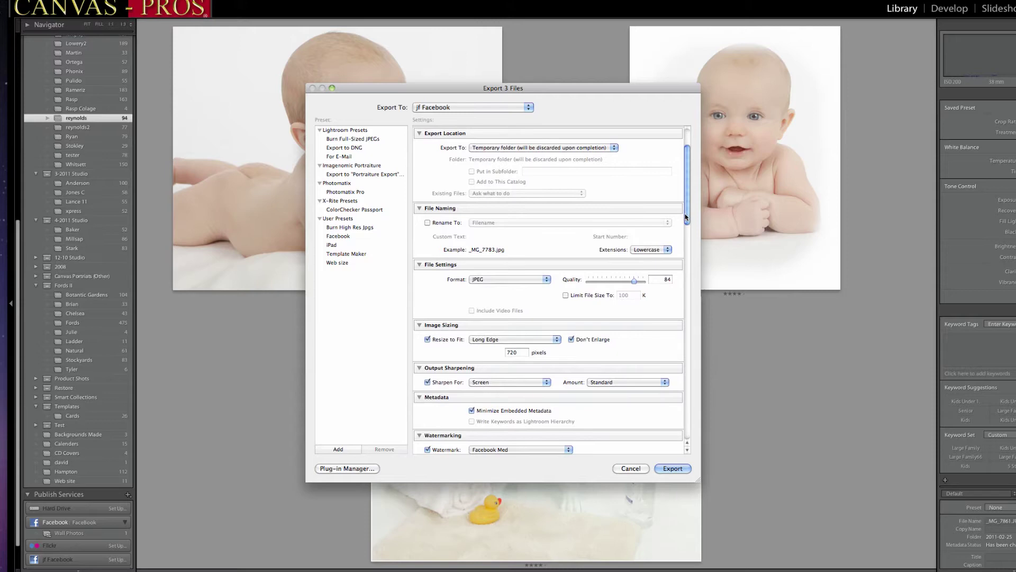
{"action": "scroll", "coordinate": [687, 217], "scroll_direction": "down", "scroll_amount": 1}
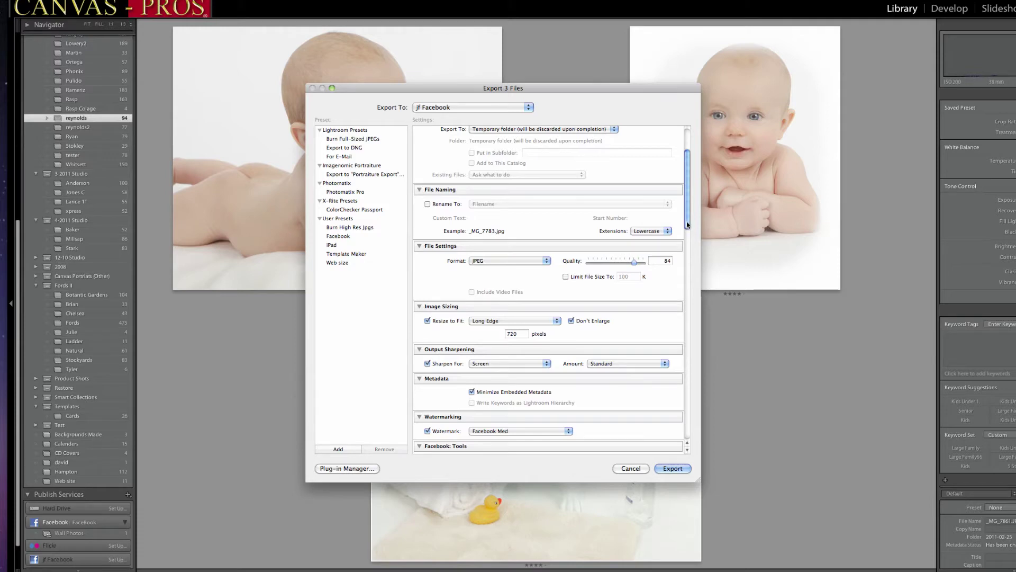
{"action": "scroll", "coordinate": [687, 221], "scroll_direction": "down", "scroll_amount": 3}
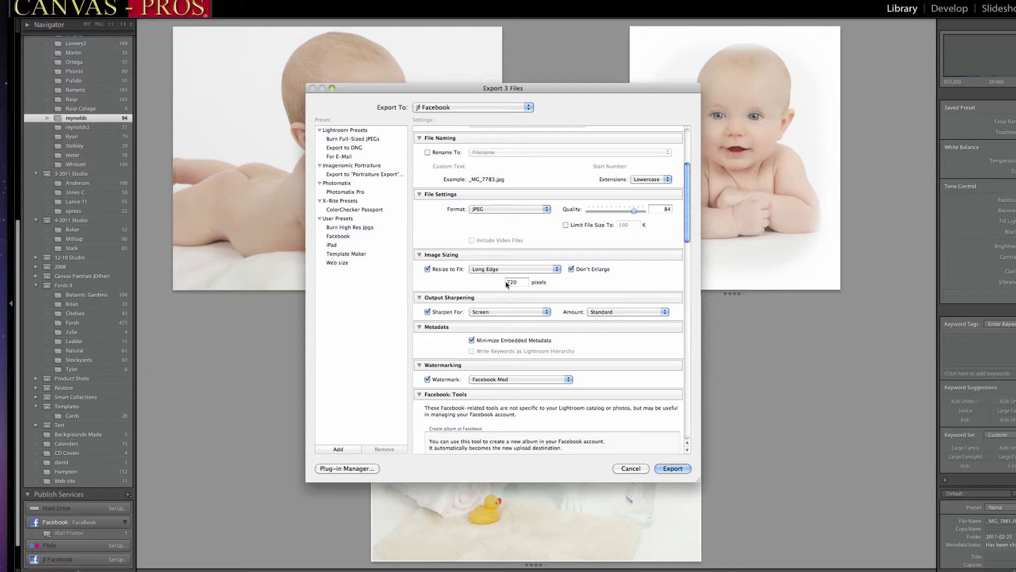
{"action": "scroll", "coordinate": [687, 233], "scroll_direction": "down", "scroll_amount": 5}
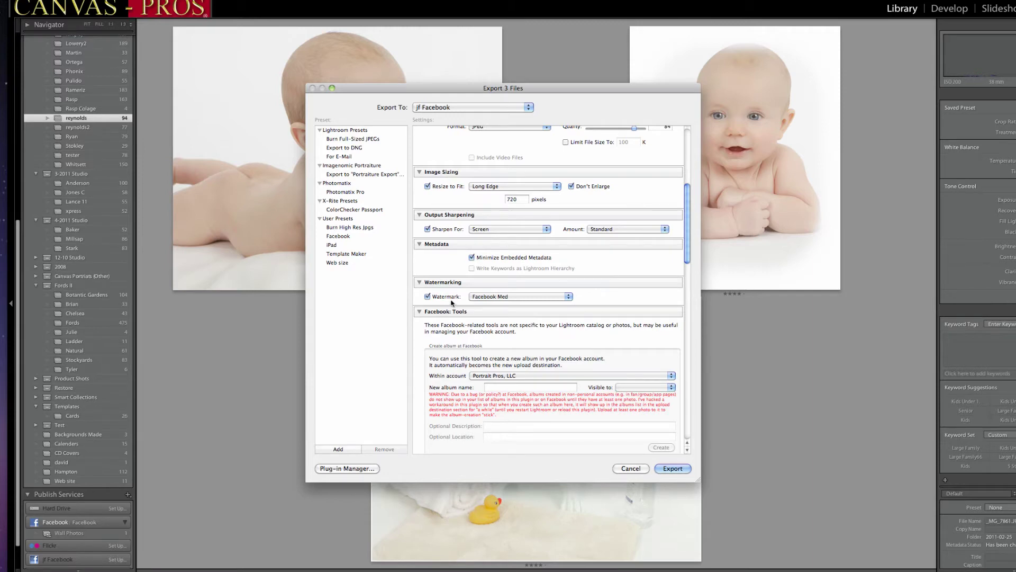
Apply the Facebook watermark and check it (© Portrait Pros, opacity 48, size 34) without changes
{"action": "left_click", "coordinate": [568, 298]}
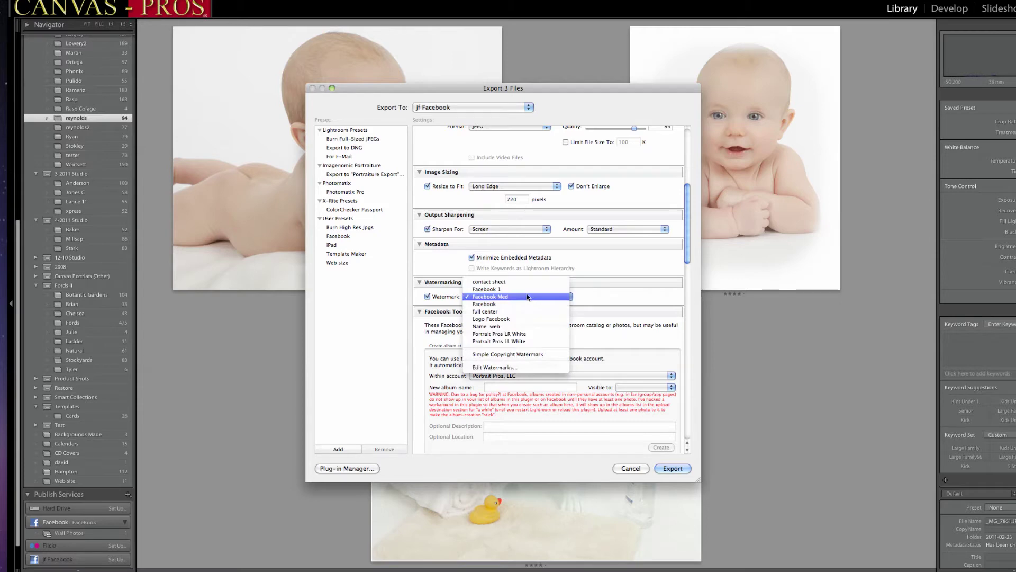
{"action": "left_click", "coordinate": [486, 304]}
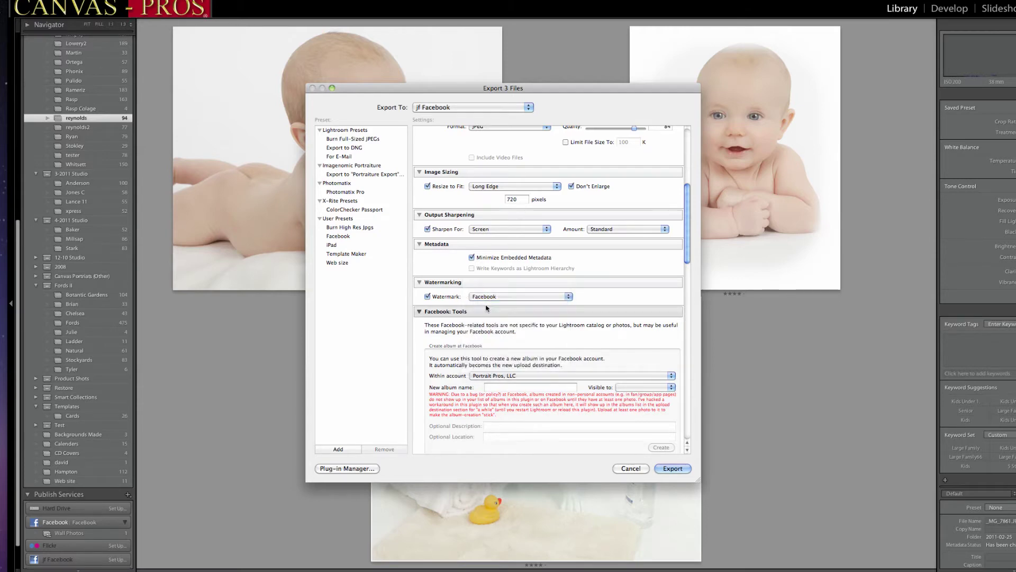
{"action": "left_click", "coordinate": [569, 299]}
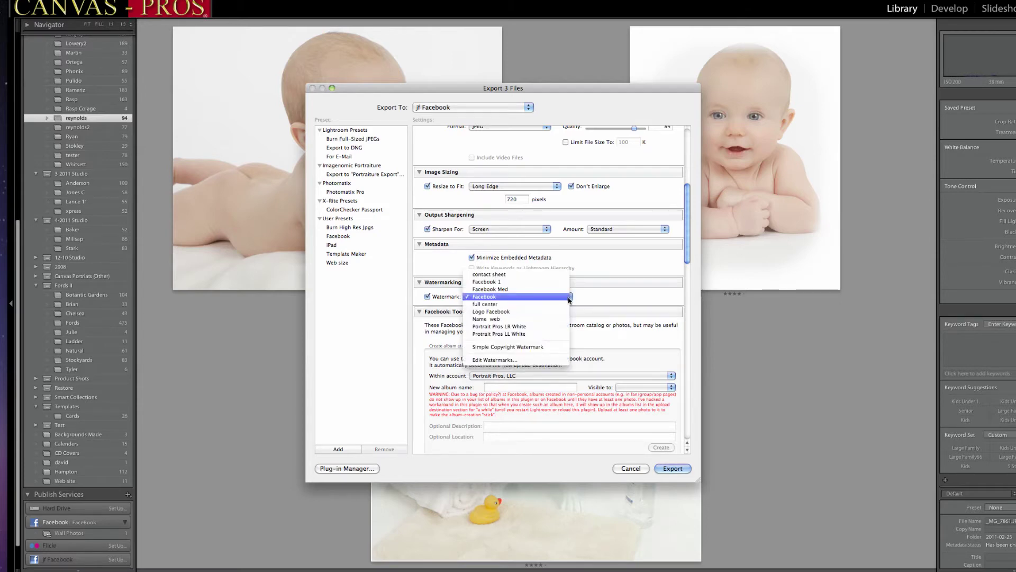
{"action": "left_click", "coordinate": [501, 360]}
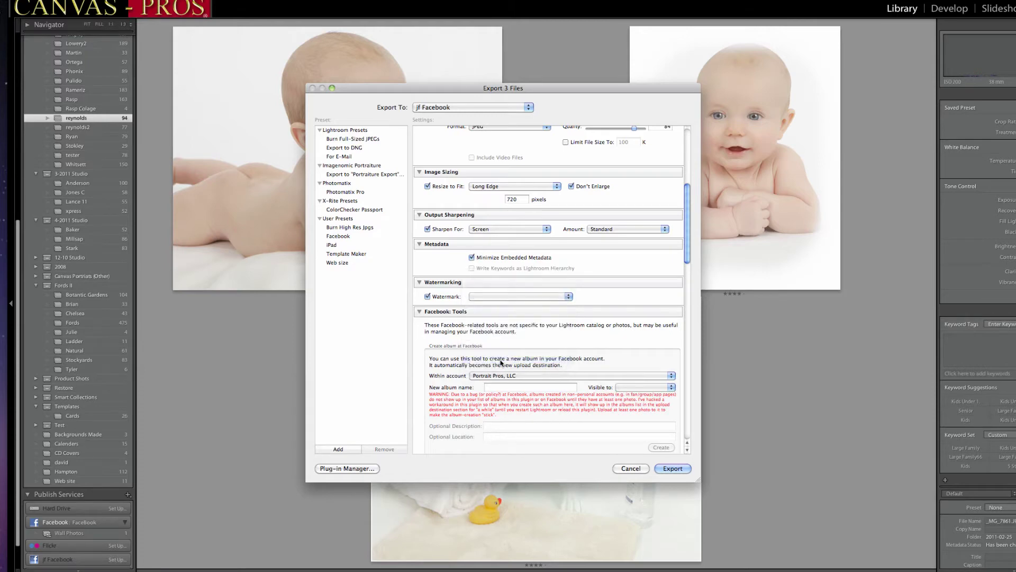
{"action": "left_click", "coordinate": [568, 297]}
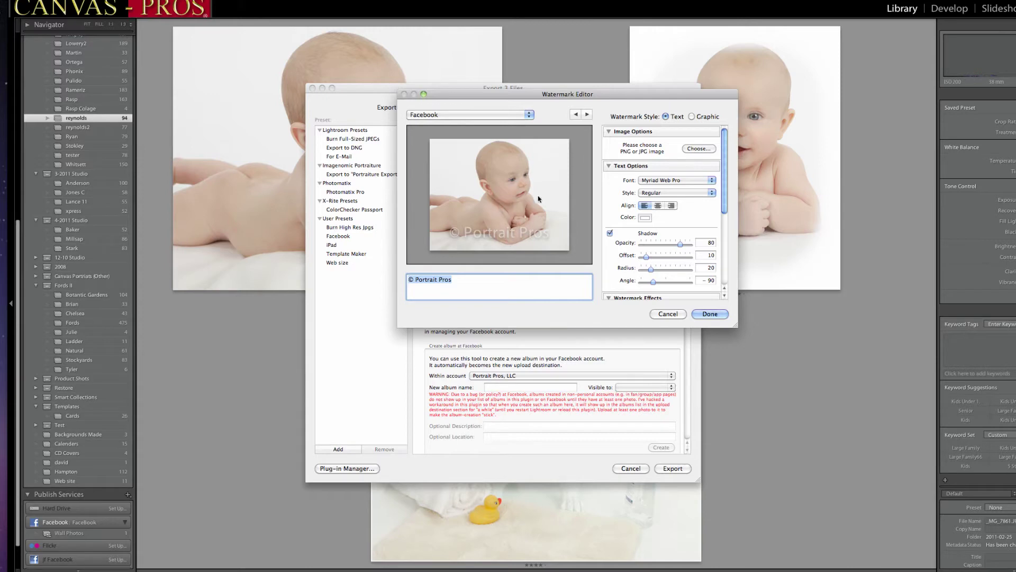
{"action": "left_click_drag", "start_coordinate": [726, 190], "coordinate": [726, 215]}
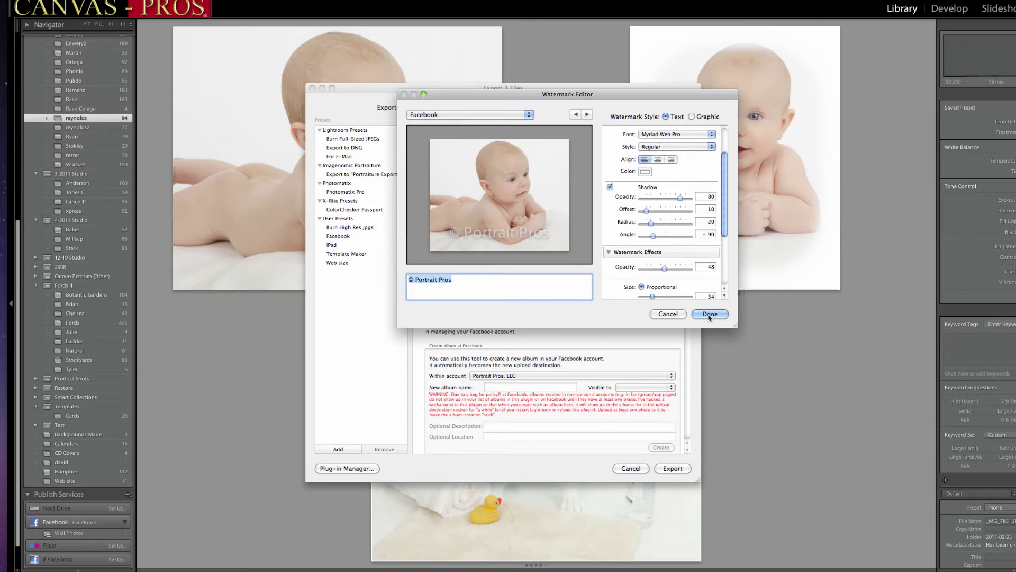
{"action": "left_click", "coordinate": [672, 315]}
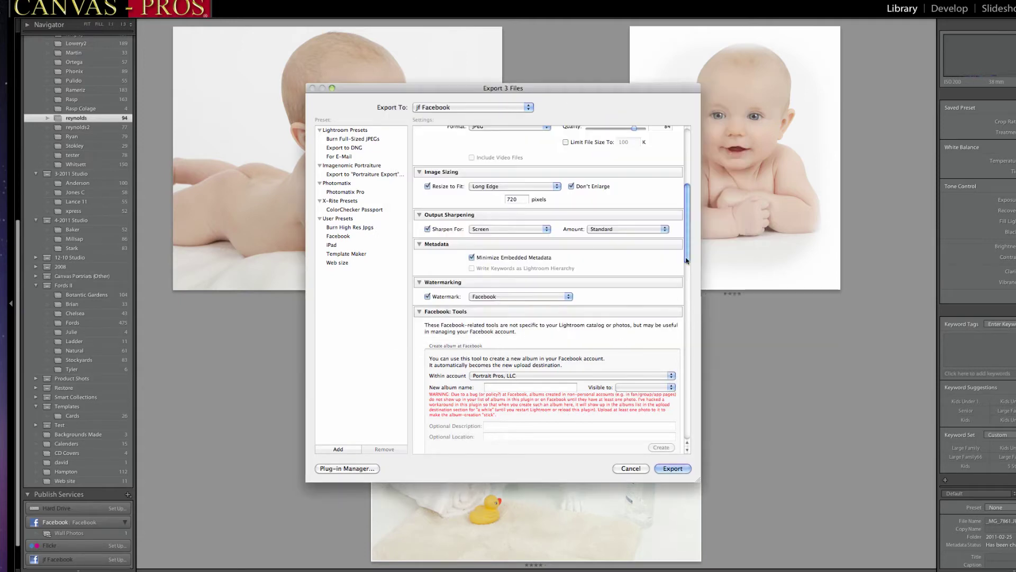
Choose the Studio [Portrait Pros, LLC] album as the Facebook upload destination
{"action": "left_click_drag", "start_coordinate": [687, 257], "coordinate": [687, 284]}
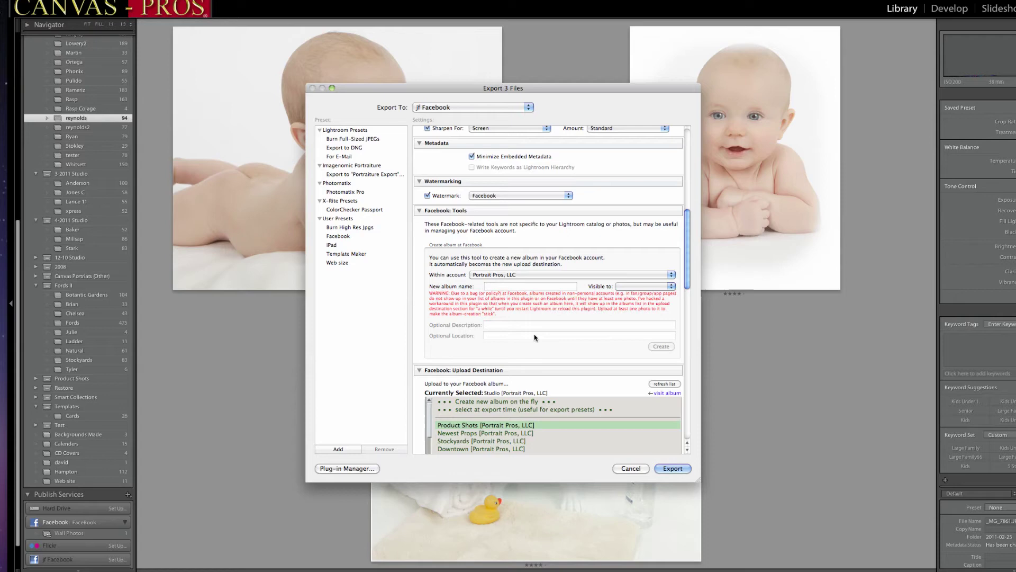
{"action": "left_click", "coordinate": [672, 287]}
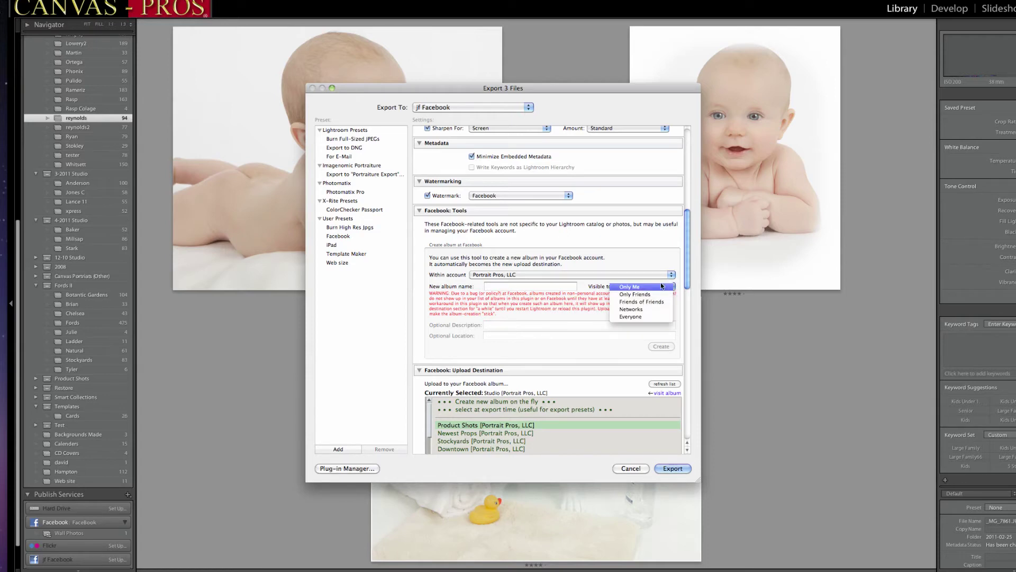
{"action": "left_click", "coordinate": [656, 259]}
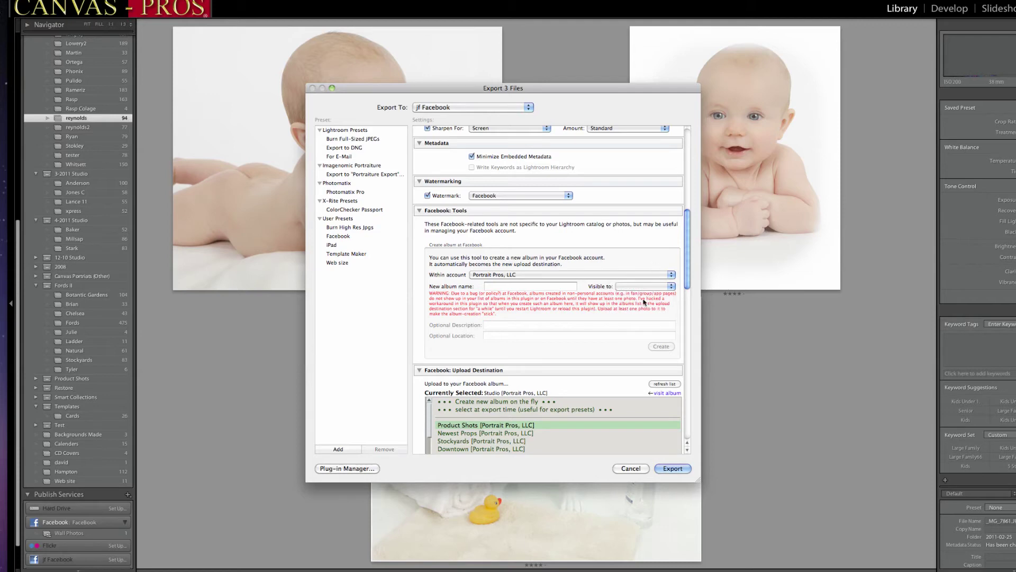
{"action": "left_click_drag", "start_coordinate": [686, 268], "coordinate": [685, 285]}
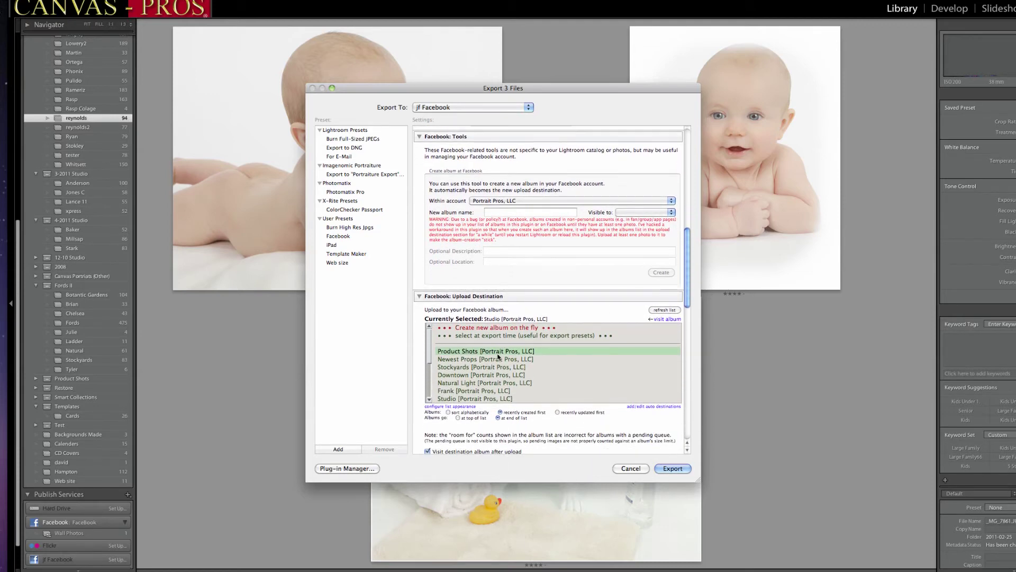
{"action": "left_click", "coordinate": [463, 399]}
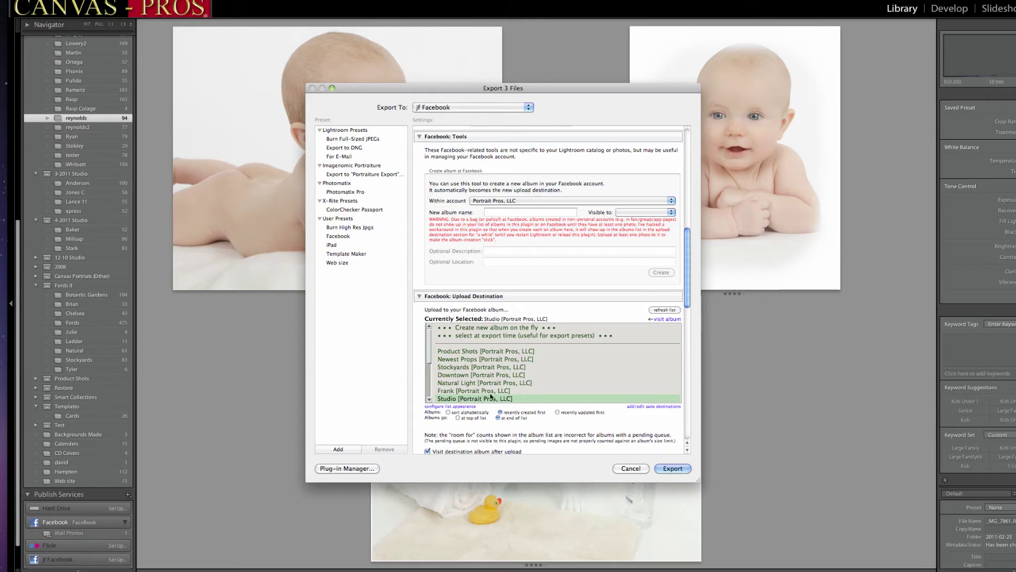
{"action": "scroll", "coordinate": [688, 292], "scroll_direction": "down", "scroll_amount": 1}
{"action": "scroll", "coordinate": [689, 292], "scroll_direction": "down", "scroll_amount": 8}
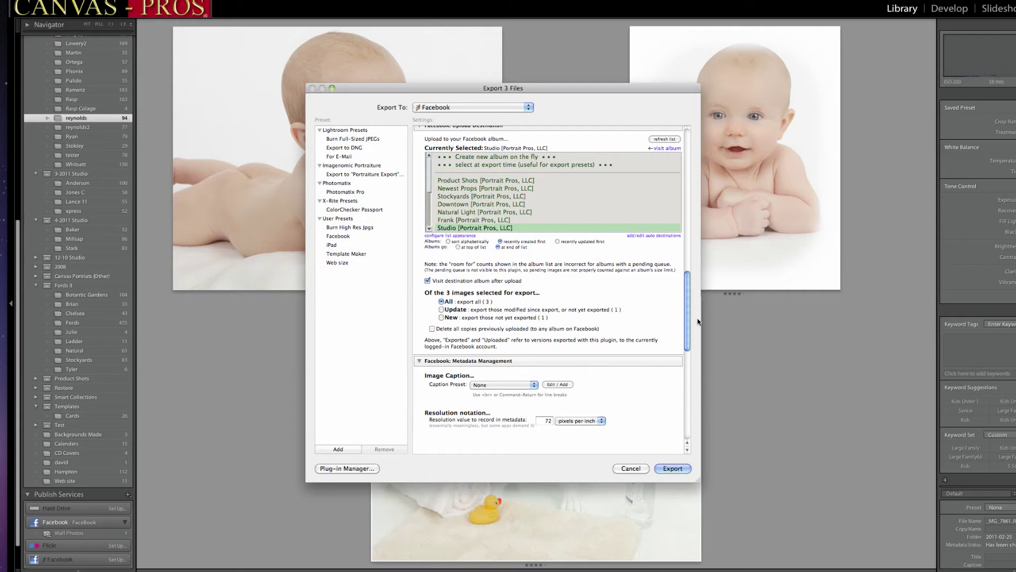
{"action": "left_click_drag", "start_coordinate": [686, 324], "coordinate": [694, 154]}
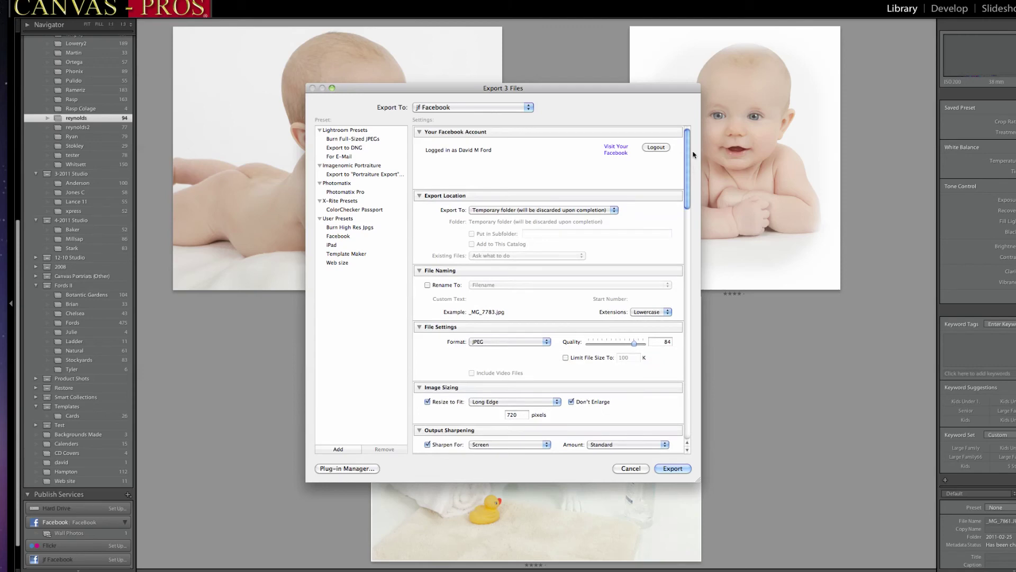
Switch Facebook to act as the Portrait Pros, LLC page, then hide Safari
{"action": "left_click", "coordinate": [616, 150]}
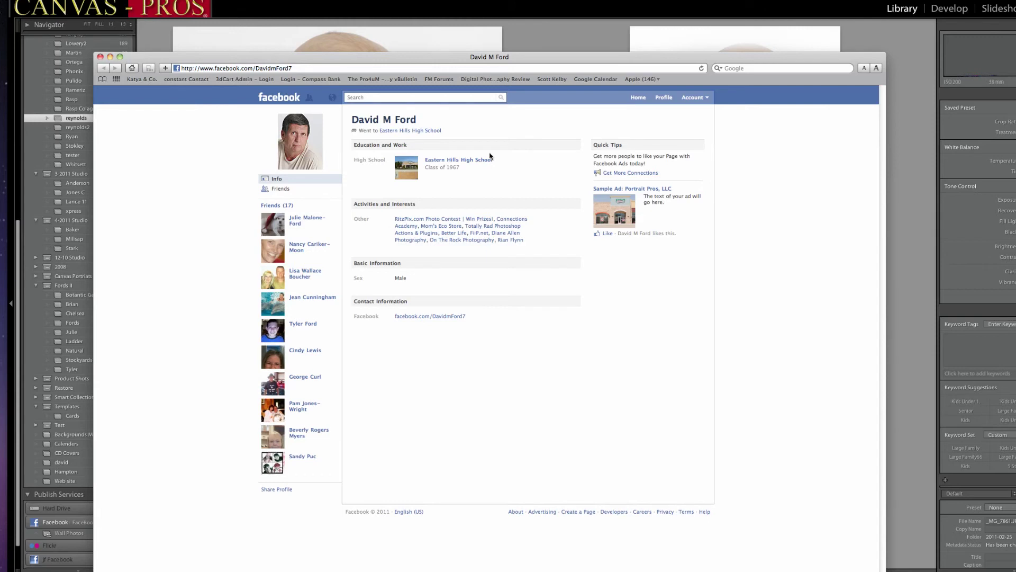
{"action": "left_click", "coordinate": [700, 100]}
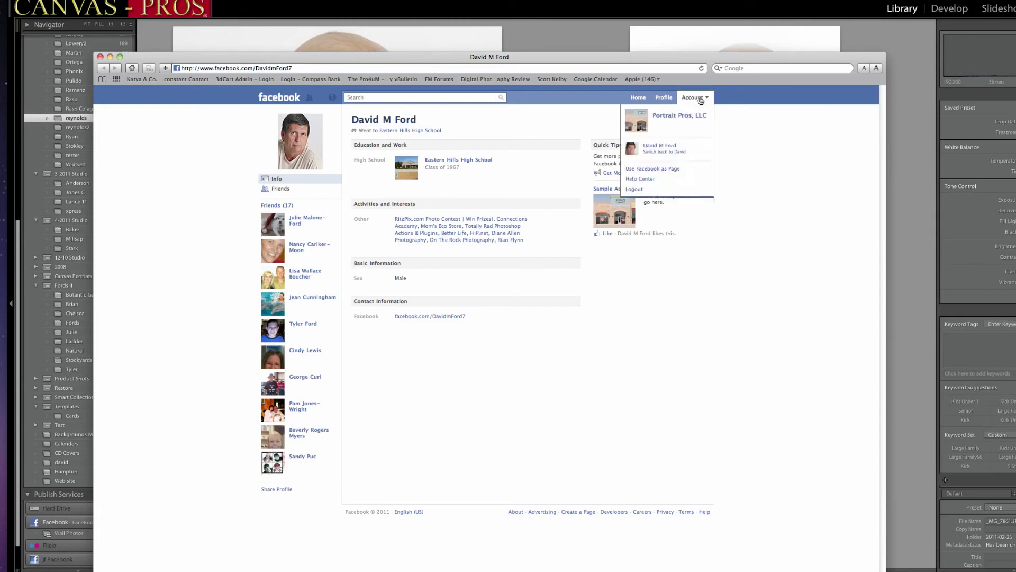
{"action": "left_click", "coordinate": [663, 152]}
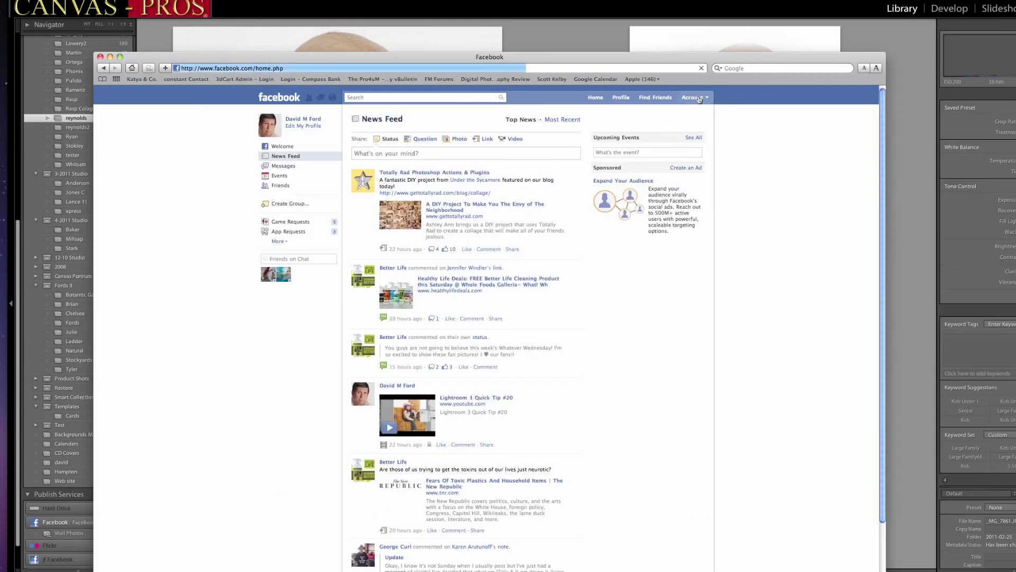
{"action": "left_click", "coordinate": [695, 97]}
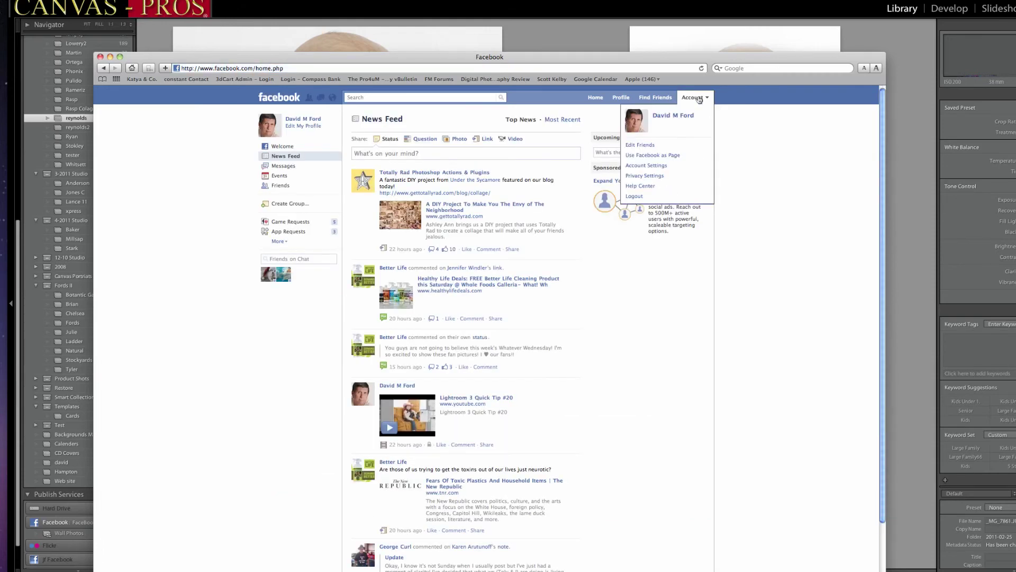
{"action": "left_click", "coordinate": [672, 156]}
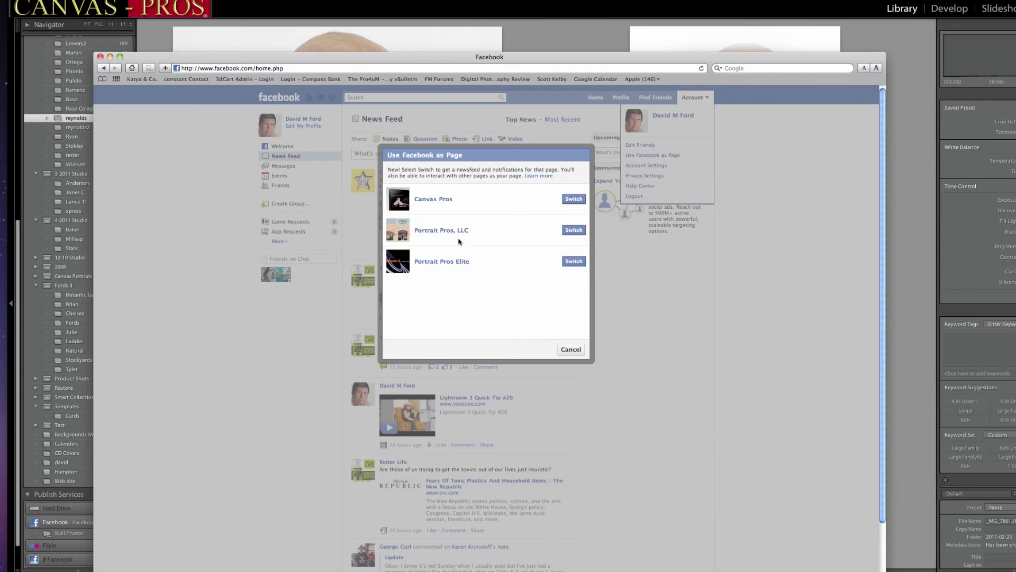
{"action": "left_click", "coordinate": [573, 231]}
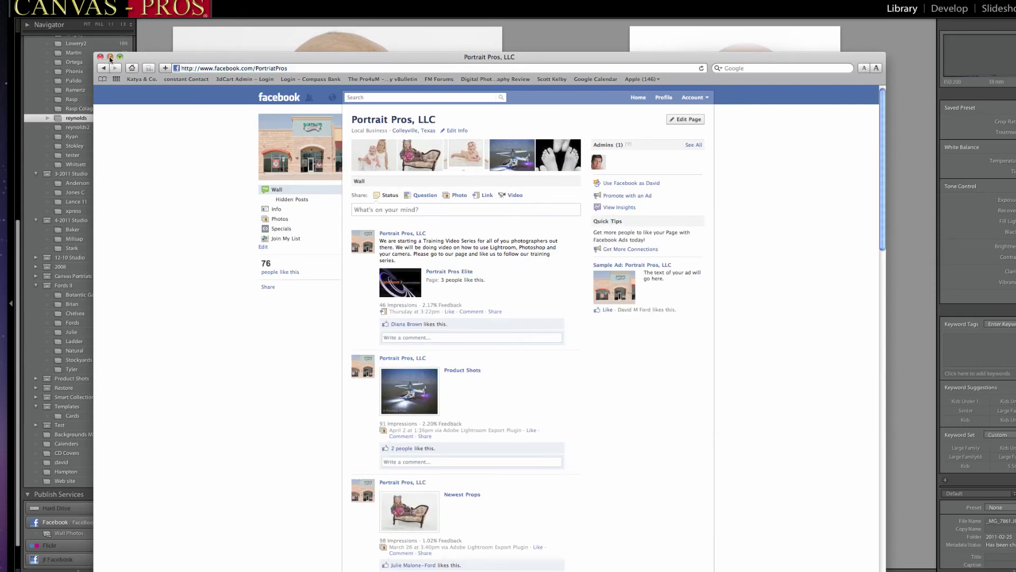
{"action": "left_click", "coordinate": [109, 56]}
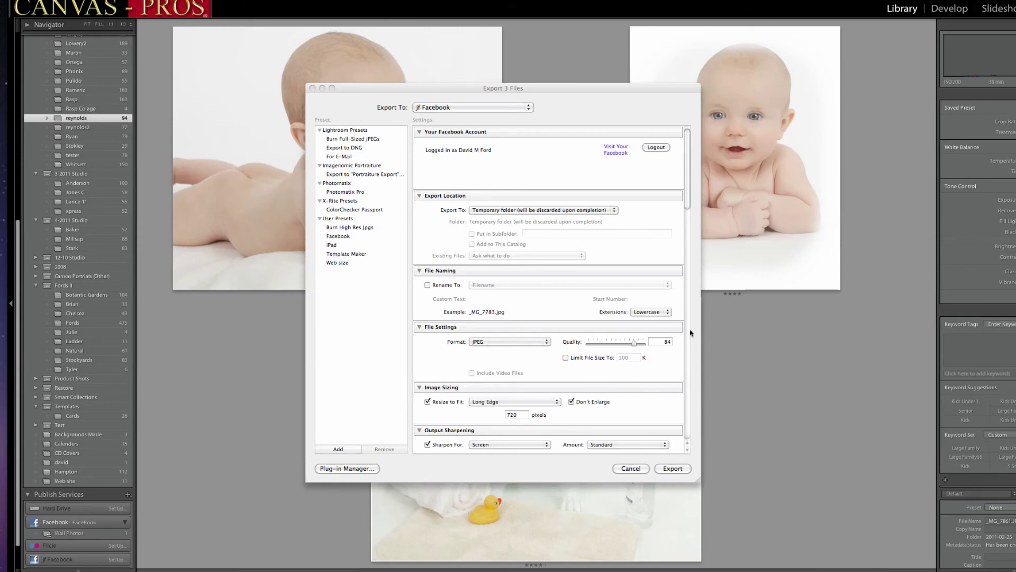
Confirm the remaining export settings and upload the three portraits to the Studio album
{"action": "scroll", "coordinate": [688, 174], "scroll_direction": "down", "scroll_amount": 10}
{"action": "scroll", "coordinate": [682, 244], "scroll_direction": "down", "scroll_amount": 15}
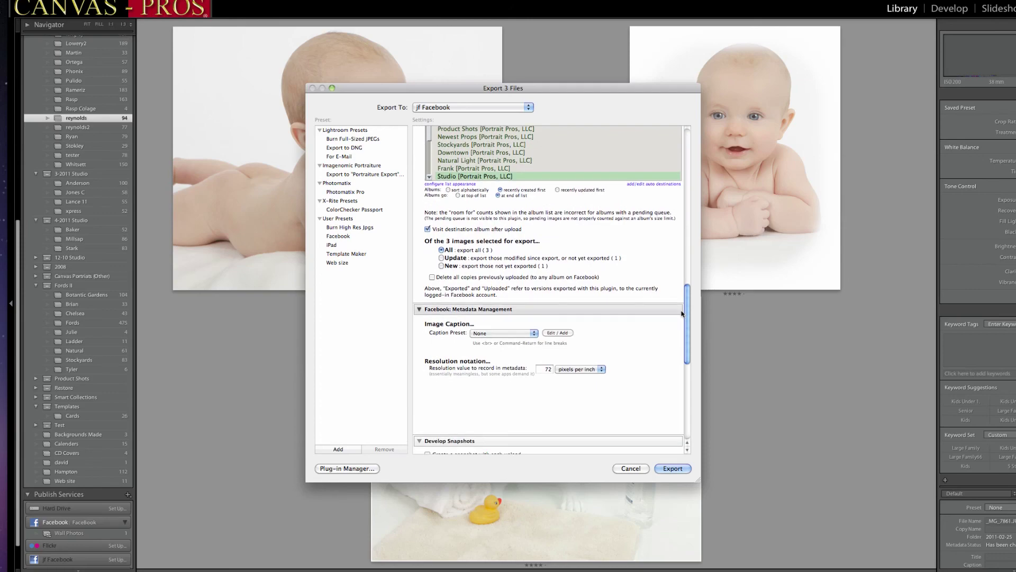
{"action": "left_click", "coordinate": [672, 470]}
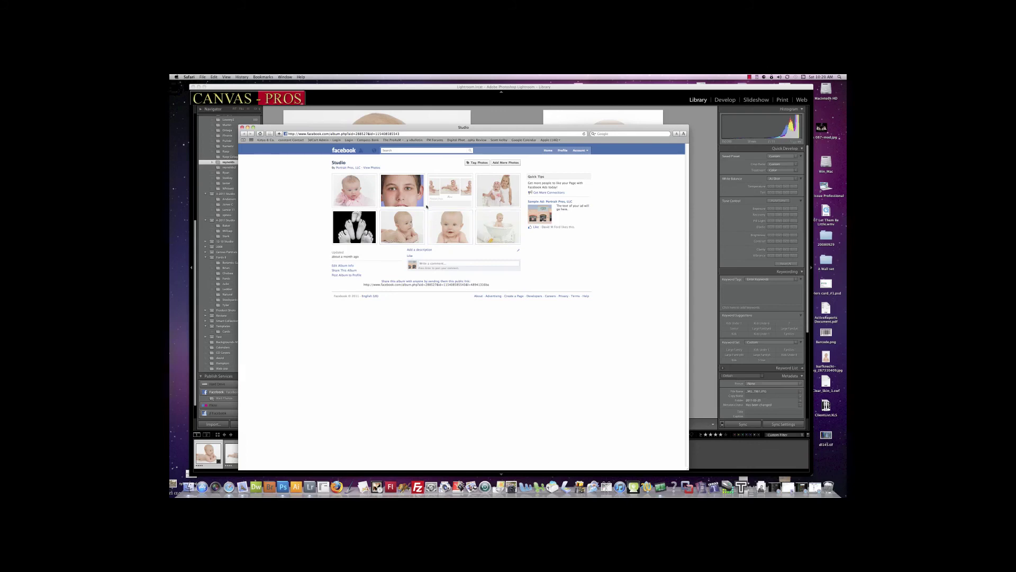
Go from the Studio album to the Portrait Pros, LLC page wall
{"action": "left_click", "coordinate": [347, 168]}
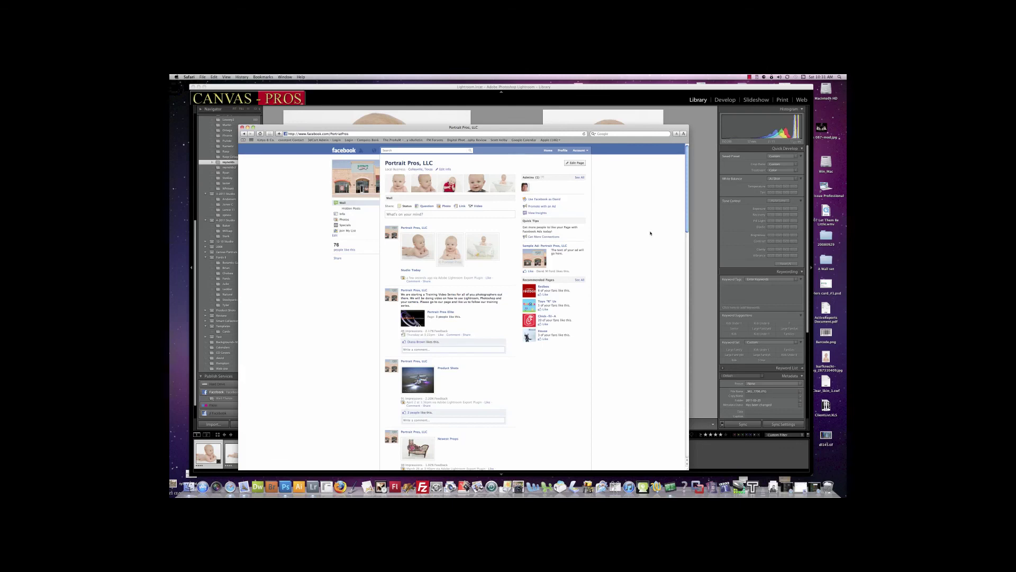